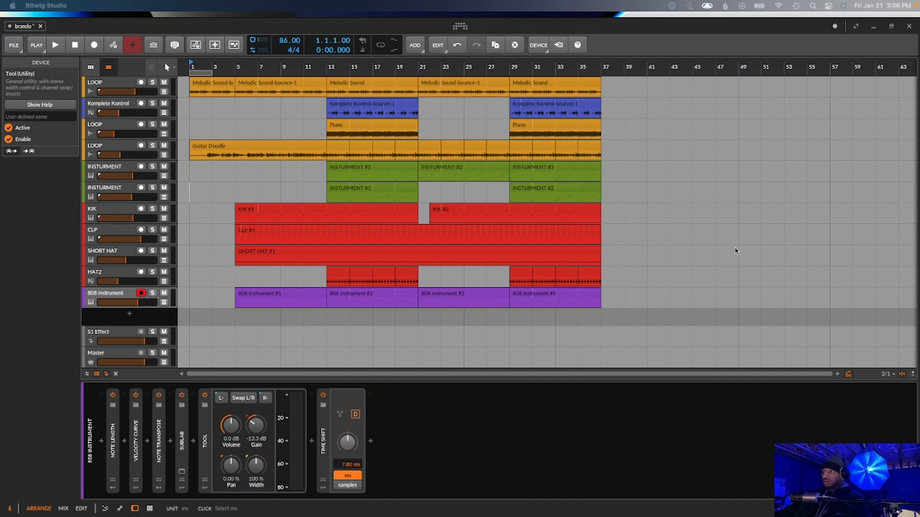
# Step: Play the full arrangement from bar 1 through to about bar 22 and stop playback
pyautogui.click(190, 216)
pyautogui.press('space')
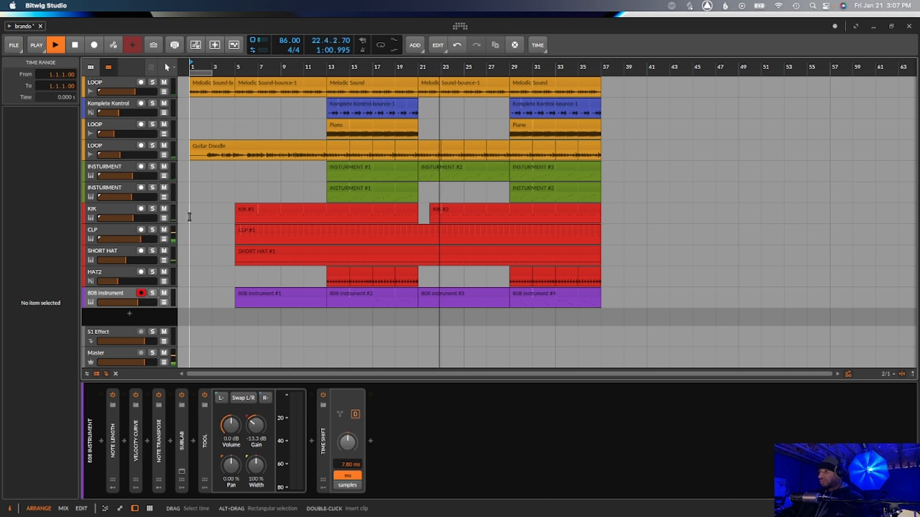
pyautogui.press('space')
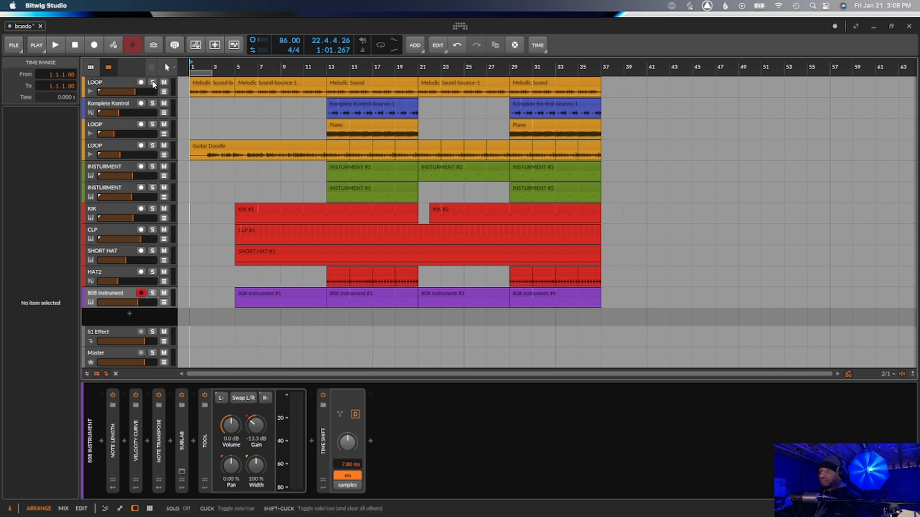
# Step: Solo the Guitar Doodle loop track and play it from bar 3, clearing the solo when finished
pyautogui.click(207, 155)
pyautogui.press('space')
pyautogui.hscroll(1, 216, 147)
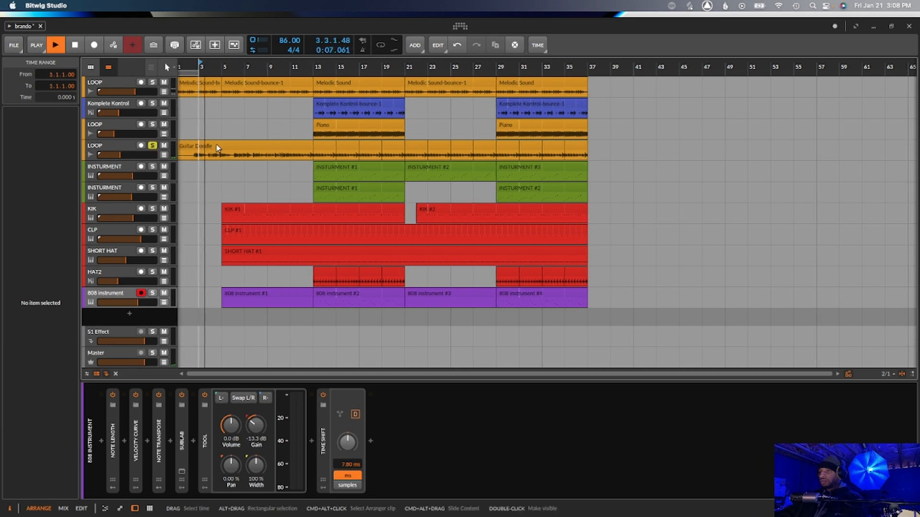
pyautogui.scroll(2, 217, 145)
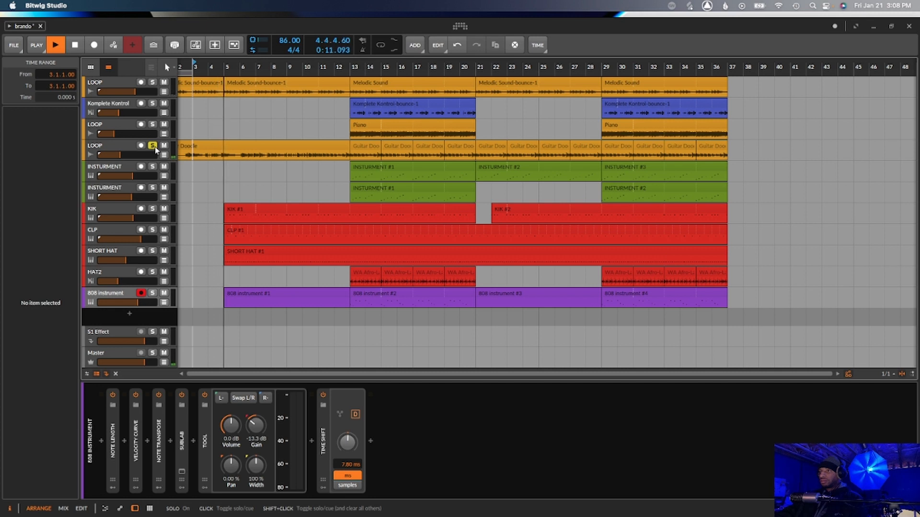
pyautogui.press('space')
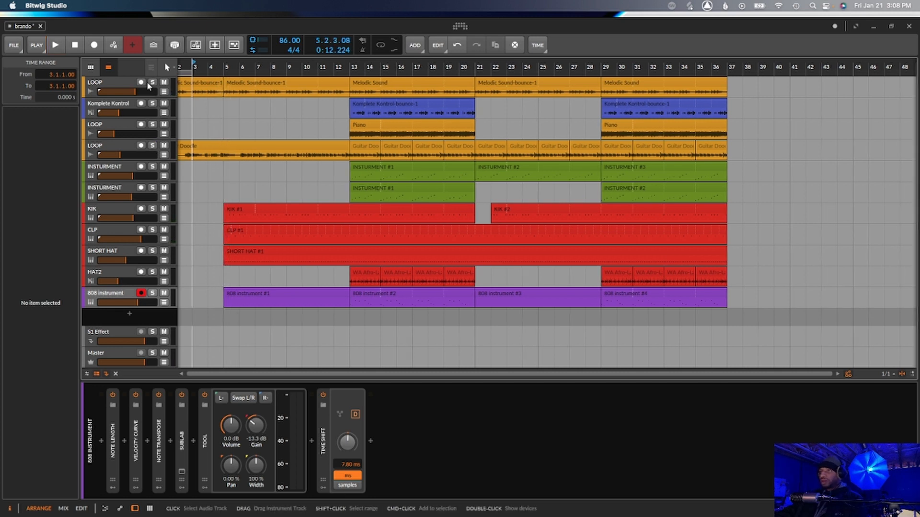
# Step: Solo the Melodic Sound loop track and play it from bar 1, clearing the solo when finished
pyautogui.hscroll(-2, 190, 91)
pyautogui.click(190, 91)
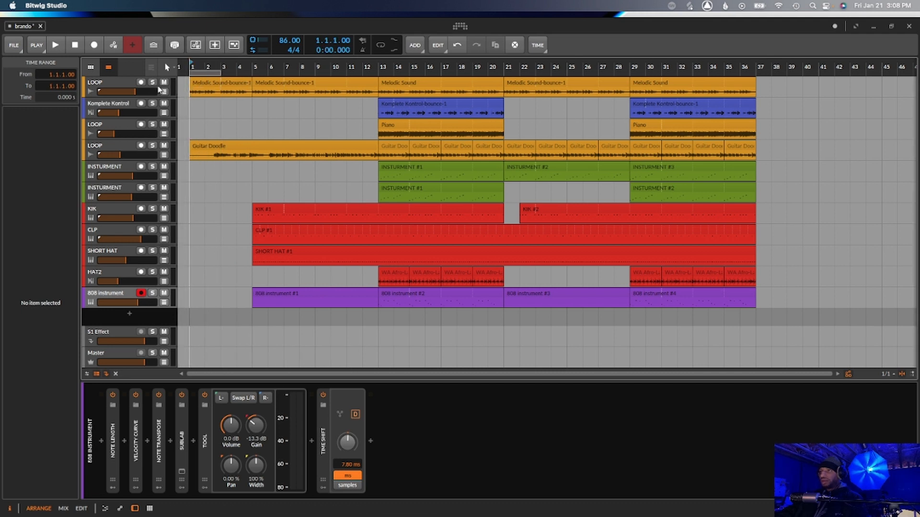
pyautogui.press('space')
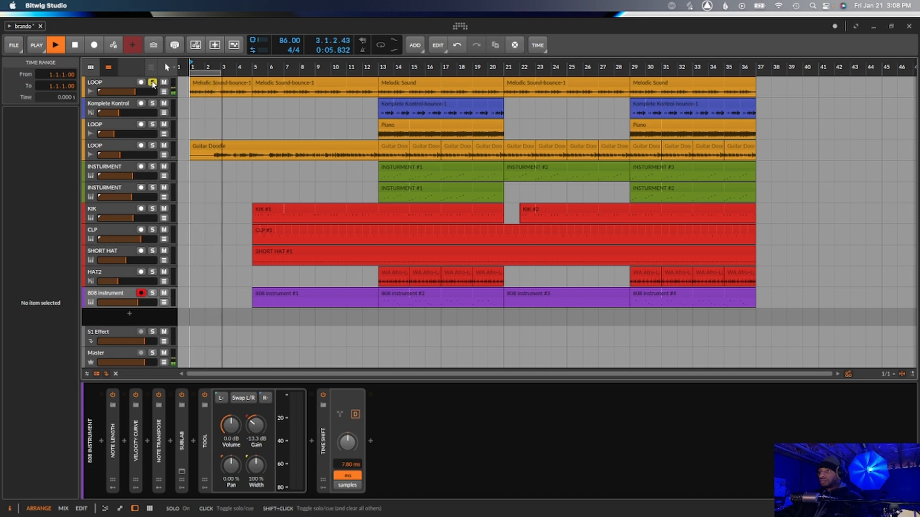
pyautogui.press('space')
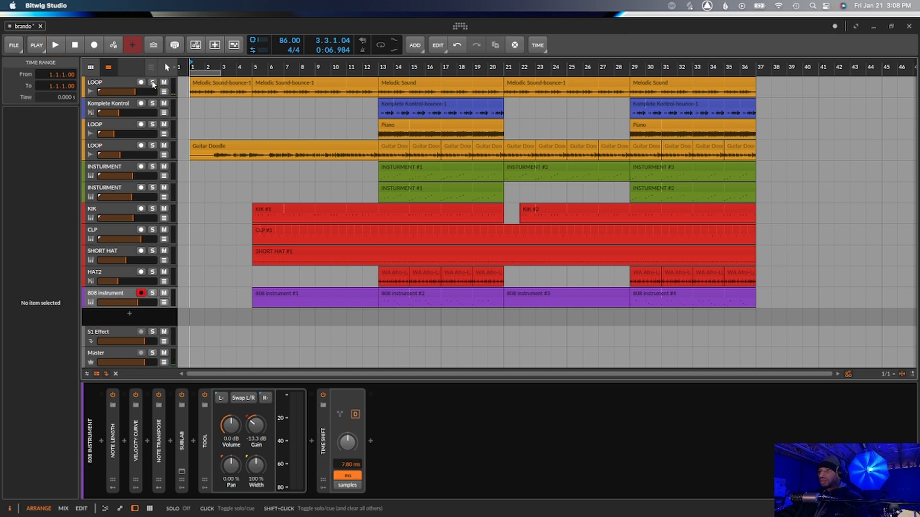
# Step: Solo the Piano loop track and play it from bar 13, clearing the solo when finished
pyautogui.click(377, 129)
pyautogui.click(152, 125)
pyautogui.press('space')
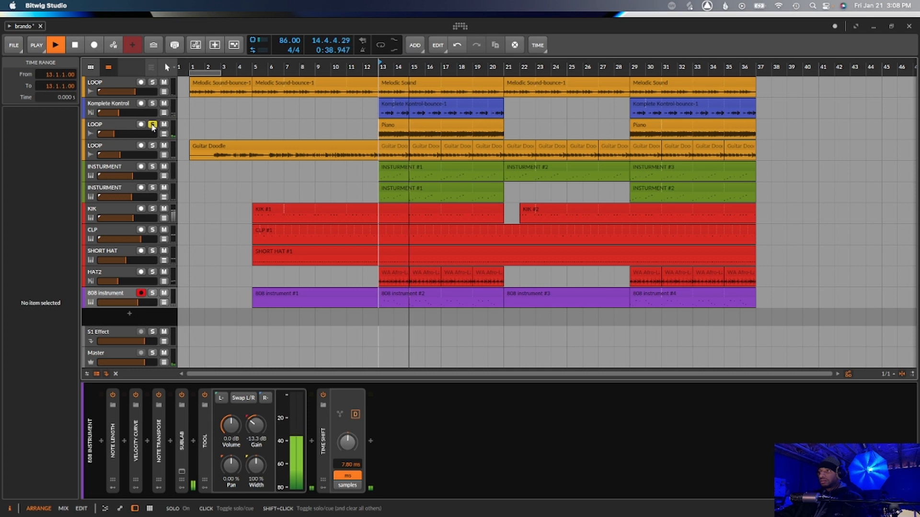
pyautogui.press('space')
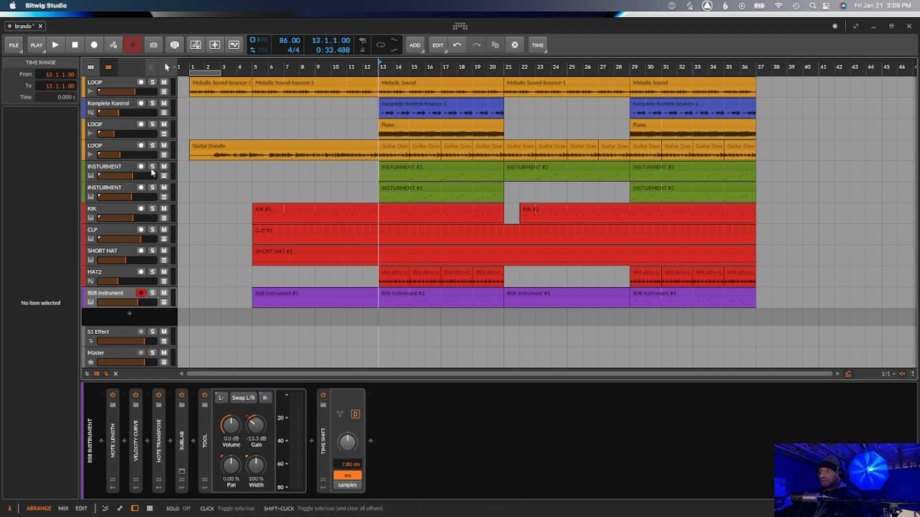
# Step: Solo the upper green INSTURMENT track, play it from bar 13, and select the track to show its devices
pyautogui.press('space')
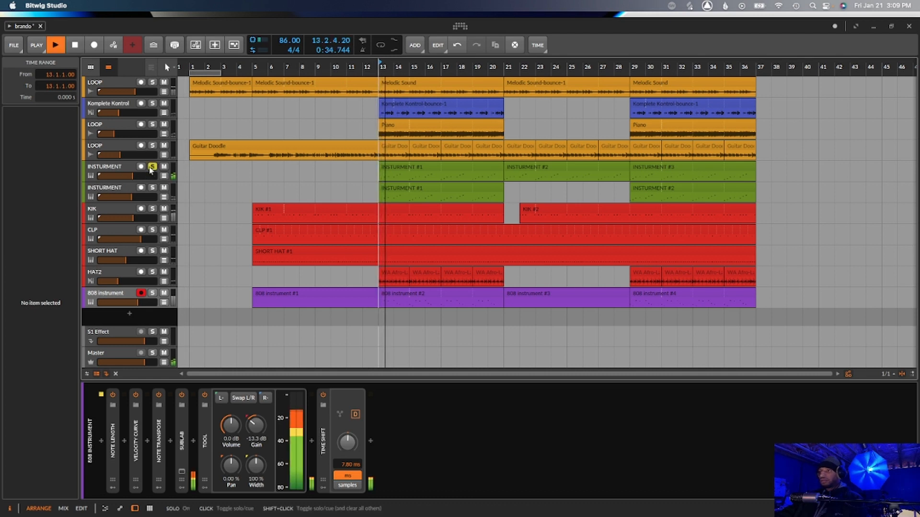
pyautogui.click(120, 169)
pyautogui.press('space')
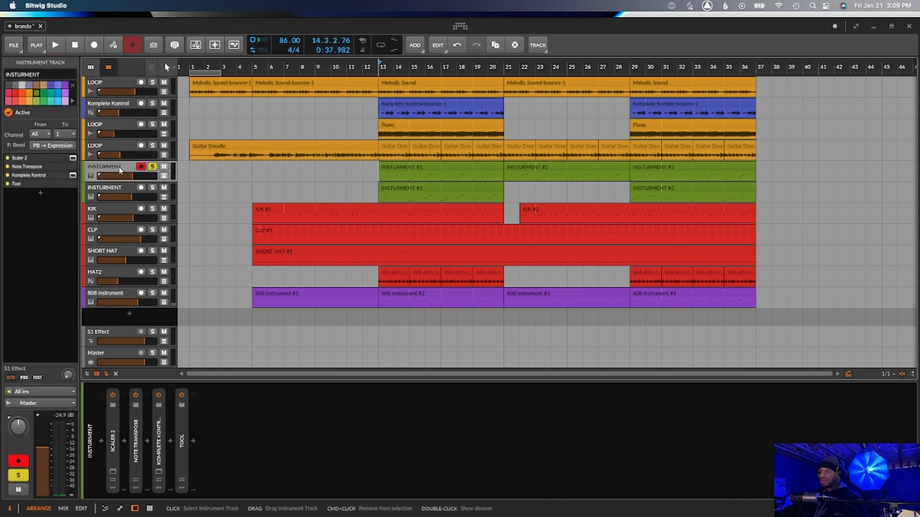
# Step: Expand the track's Komplete Kontrol device, view its Cloud Supply preset in the plug-in window, and close the window
pyautogui.click(182, 426)
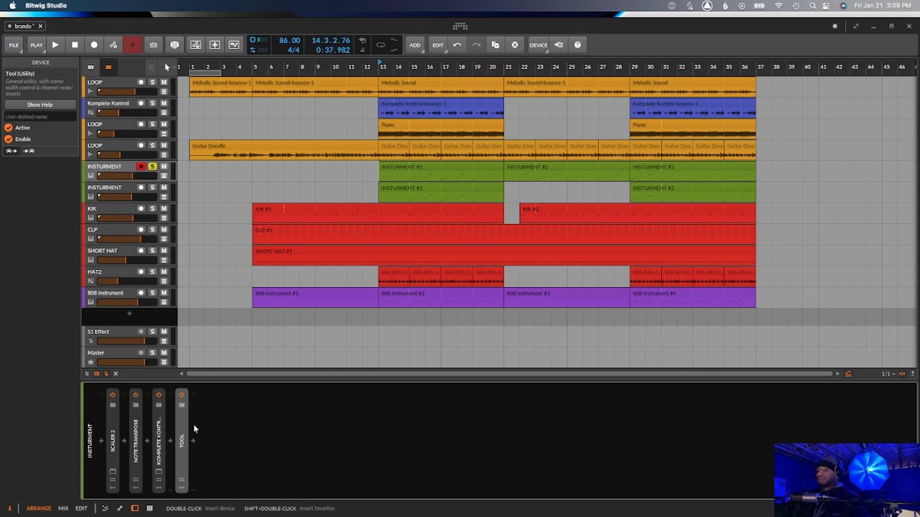
pyautogui.click(160, 437)
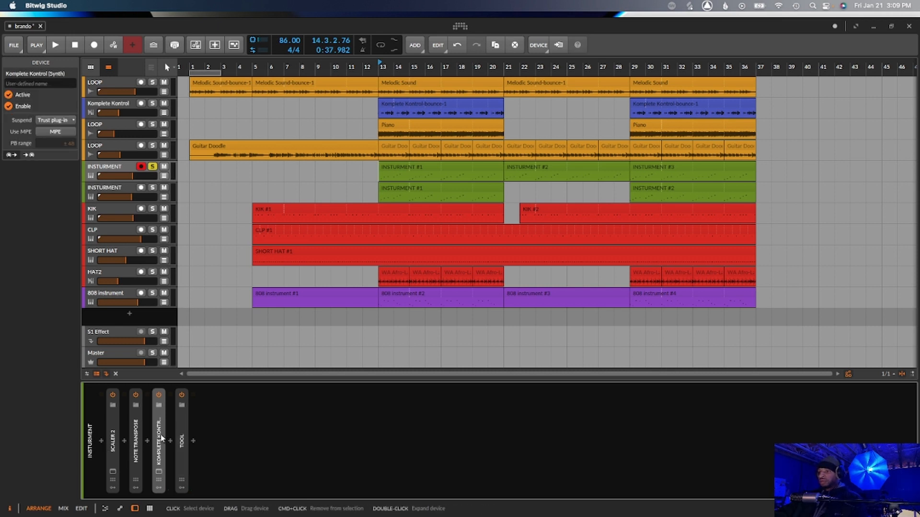
pyautogui.click(162, 437)
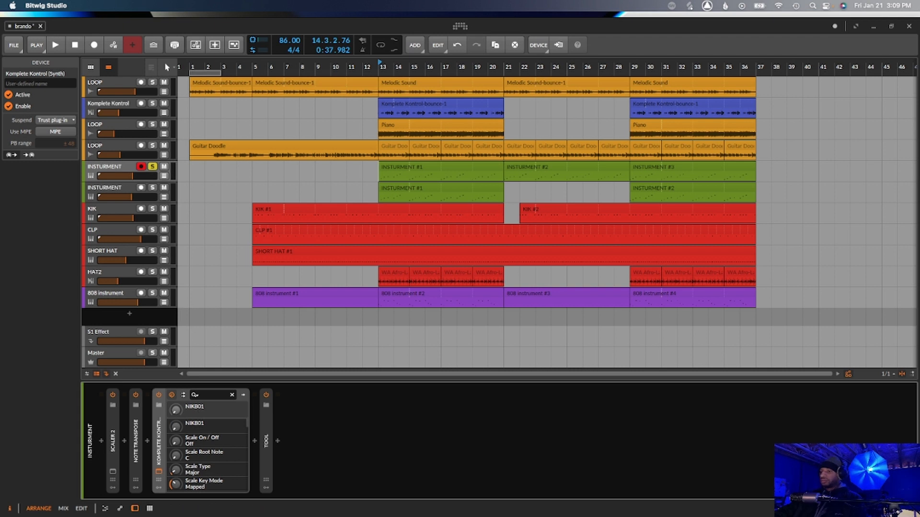
pyautogui.moveTo(186, 466); pyautogui.dragTo(478, 131)
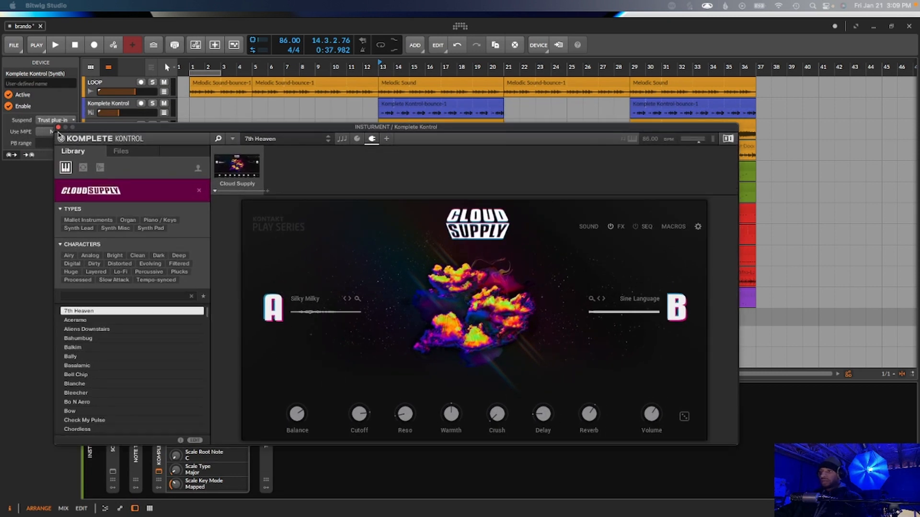
pyautogui.click(58, 128)
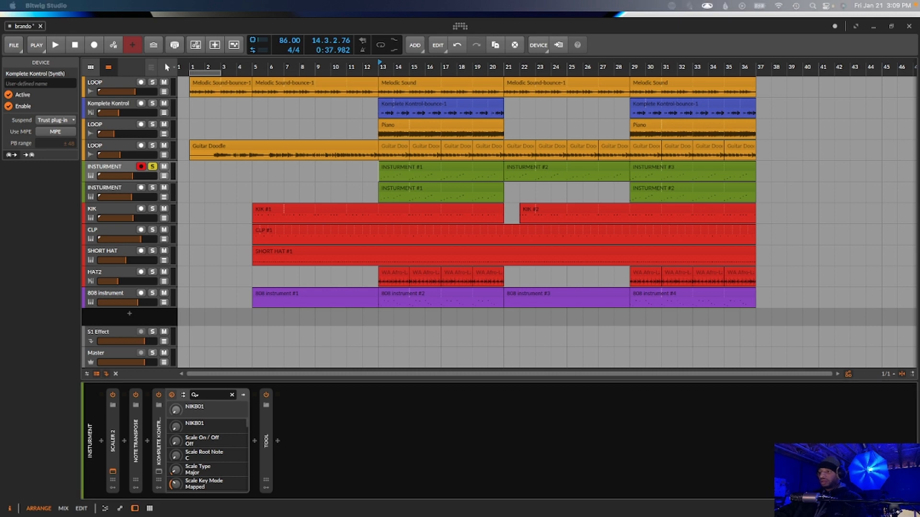
# Step: Audition the Scaler 2 pattern chords Gb maj, Eb min, Db maj, Ab maj/C, Ab maj and Gb maj, then close the plug-in window
pyautogui.click(112, 471)
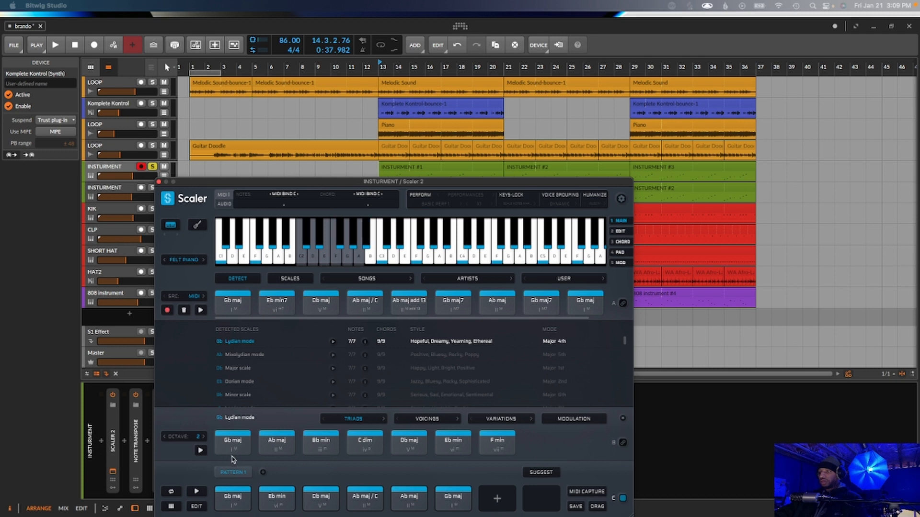
pyautogui.click(232, 506)
pyautogui.click(276, 498)
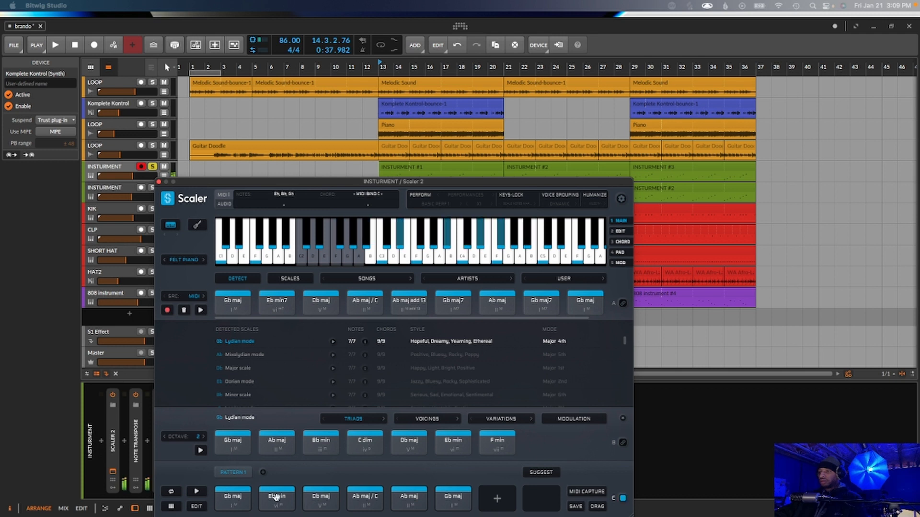
pyautogui.click(321, 498)
pyautogui.click(369, 497)
pyautogui.click(409, 498)
pyautogui.click(450, 499)
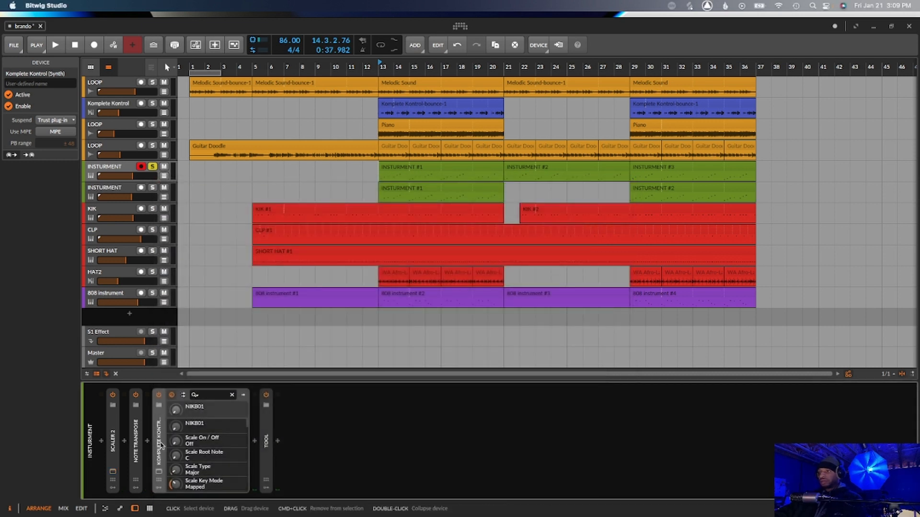
pyautogui.doubleClick(113, 440)
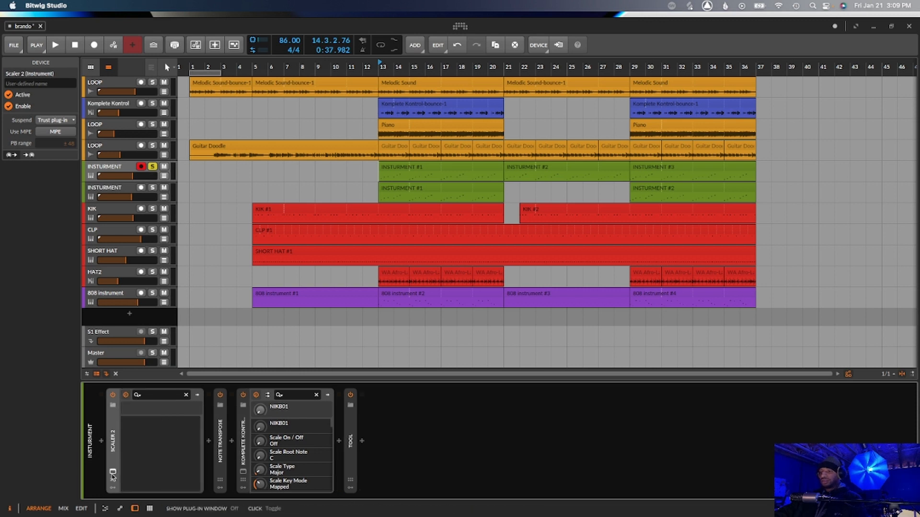
pyautogui.doubleClick(113, 462)
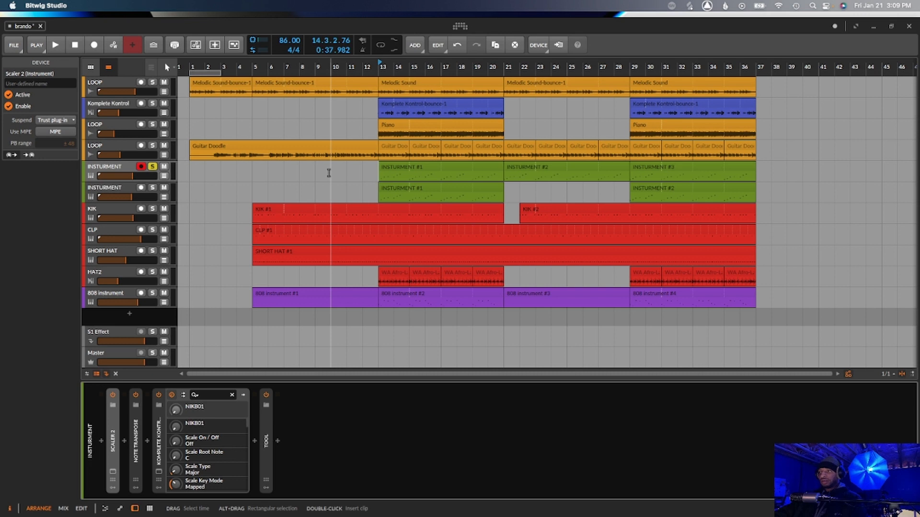
# Step: Move the solo to the lower green INSTURMENT track and play it from bar 13, viewing its Strummed Acoustic 2 plug-in
pyautogui.click(153, 167)
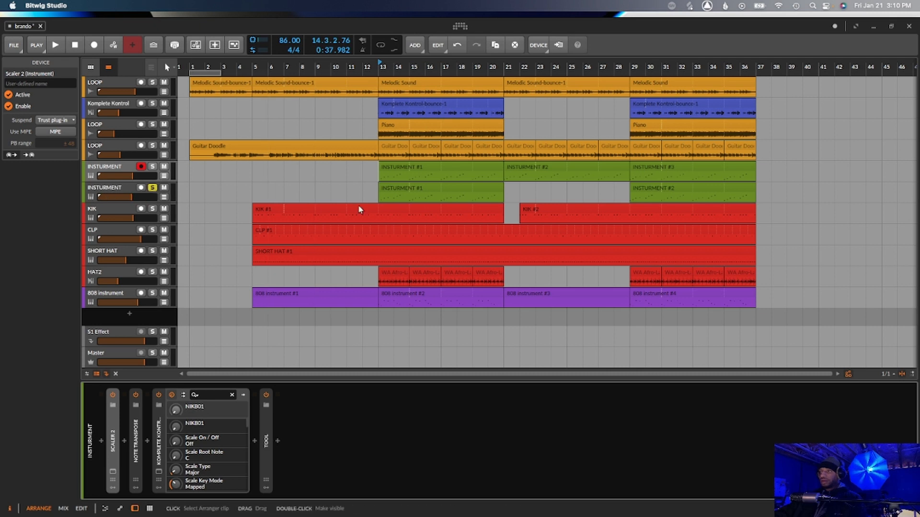
pyautogui.click(378, 196)
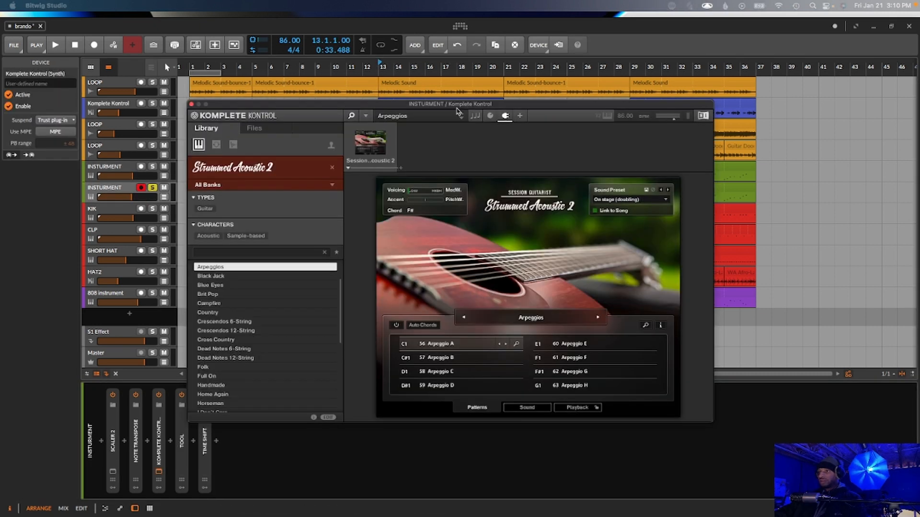
pyautogui.moveTo(240, 102); pyautogui.dragTo(421, 269)
pyautogui.press('space')
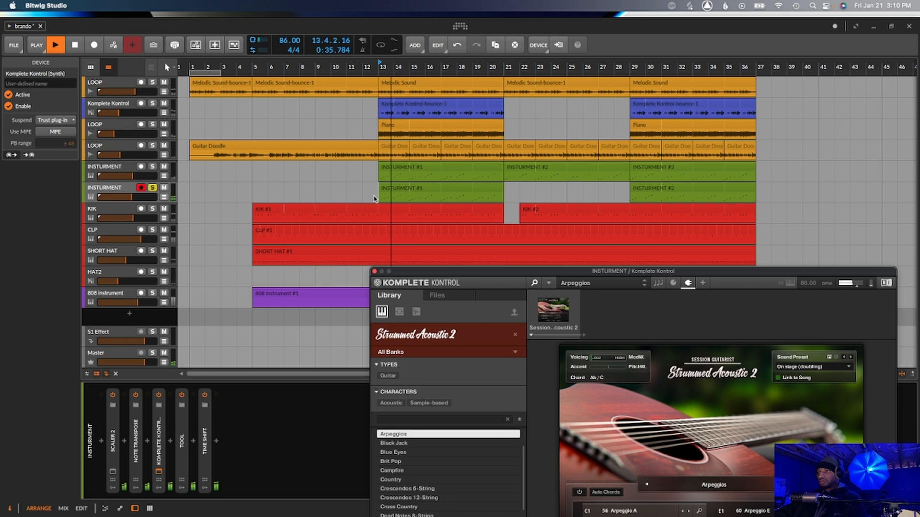
pyautogui.click(375, 272)
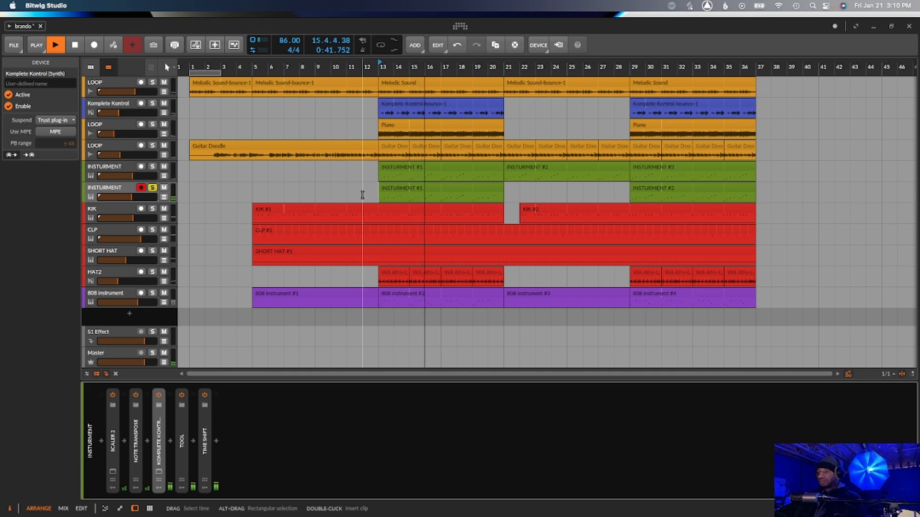
# Step: Clear the solo on the lower INSTURMENT track and play the full mix from bar 13
pyautogui.press('space')
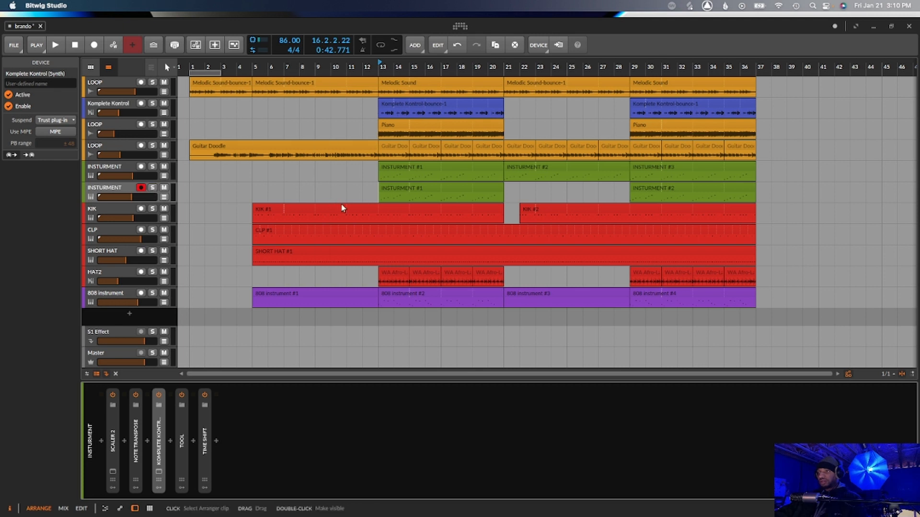
pyautogui.press('space')
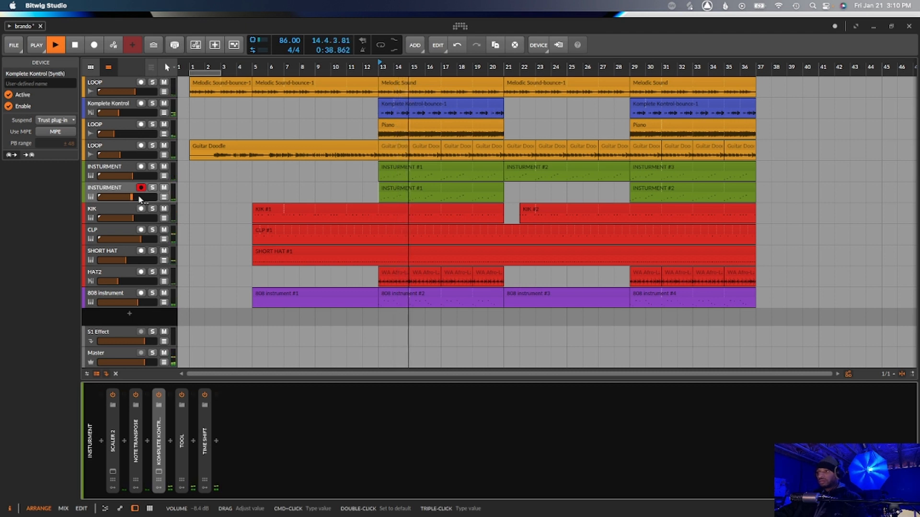
pyautogui.press('space')
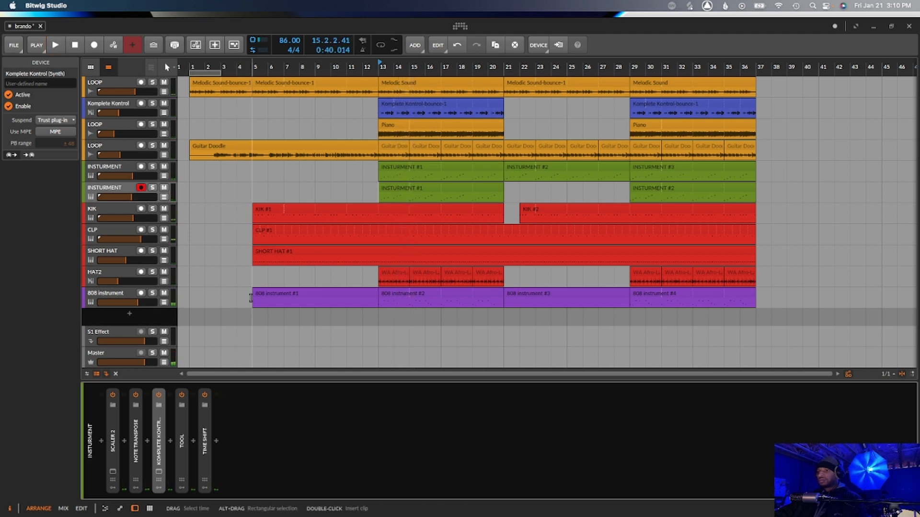
# Step: Solo the 808 instrument track, play it from bar 13, and select the track to show its devices
pyautogui.click(152, 293)
pyautogui.press('space')
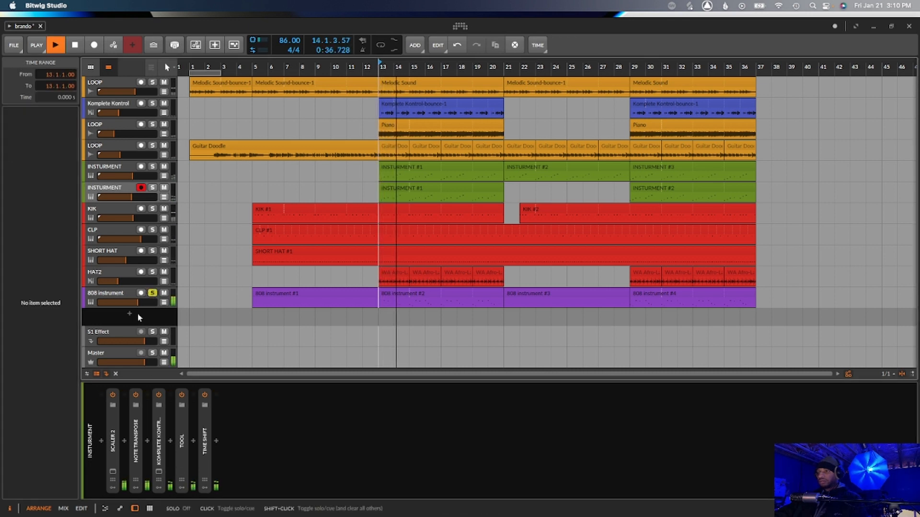
pyautogui.click(125, 296)
pyautogui.press('space')
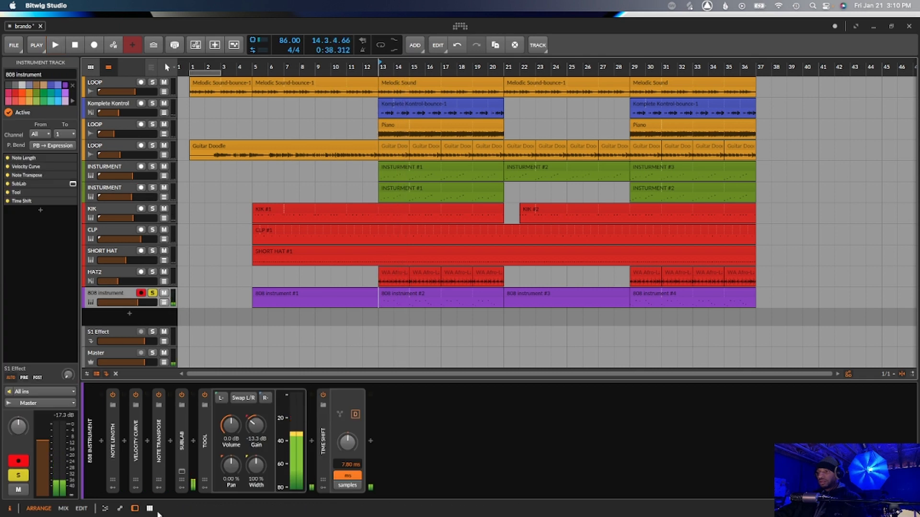
# Step: View the 808 track's SubLab plug-in settings, close the plug-in window, and clear the track's solo
pyautogui.click(182, 472)
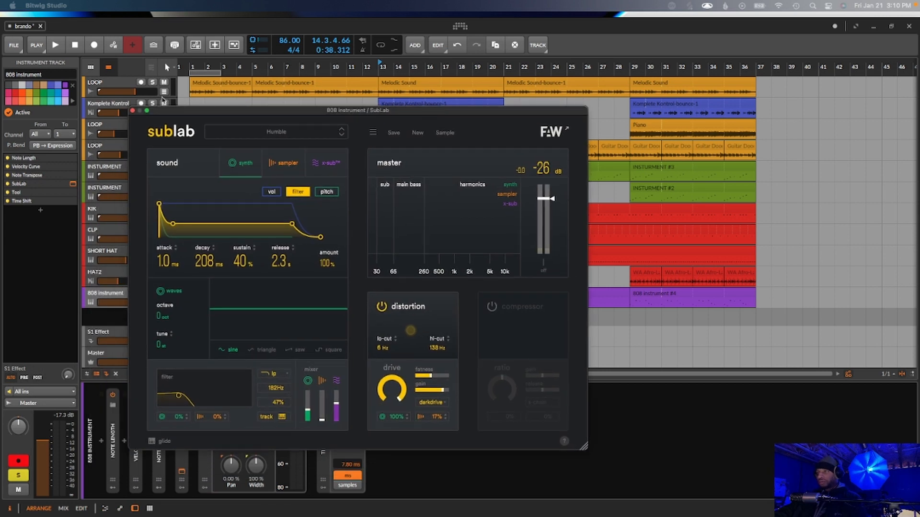
pyautogui.click(132, 111)
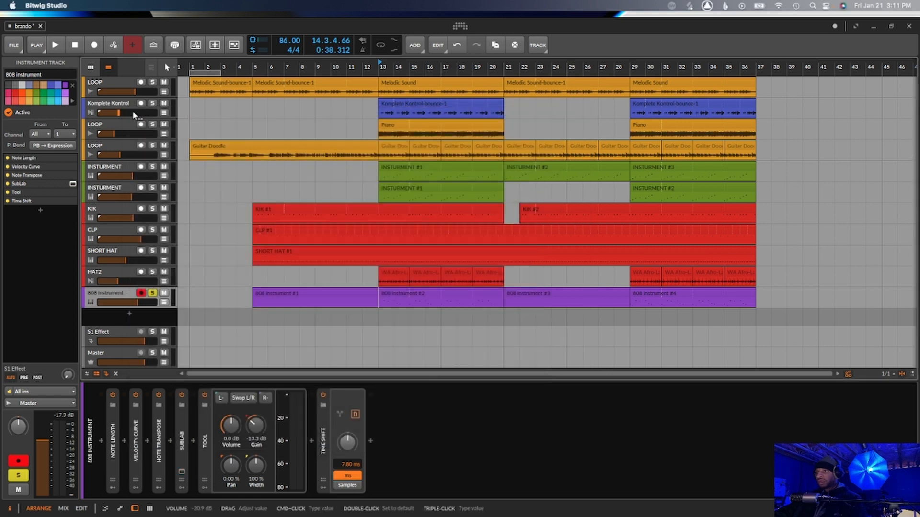
pyautogui.click(153, 294)
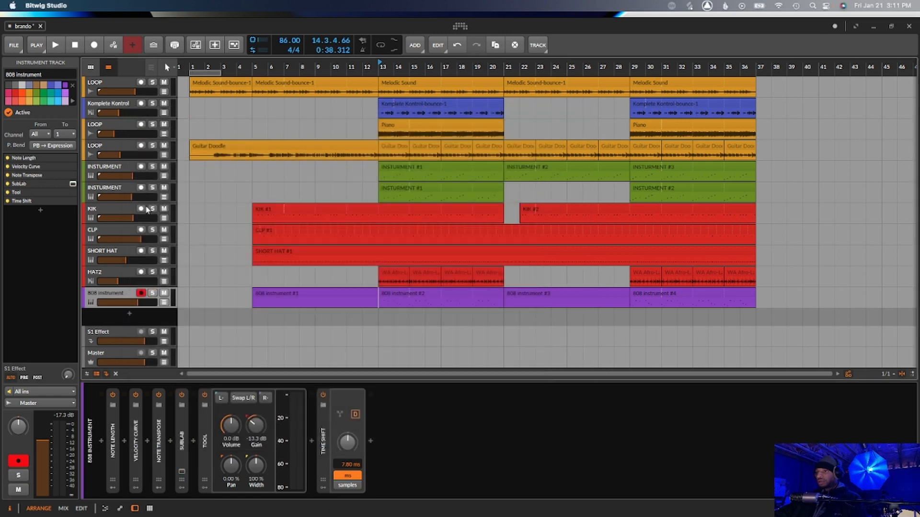
# Step: Play the KIK track solo from bar 13, adding CLP, SHORT HAT and HAT2 to the solo one by one, and stop playback
pyautogui.click(139, 212)
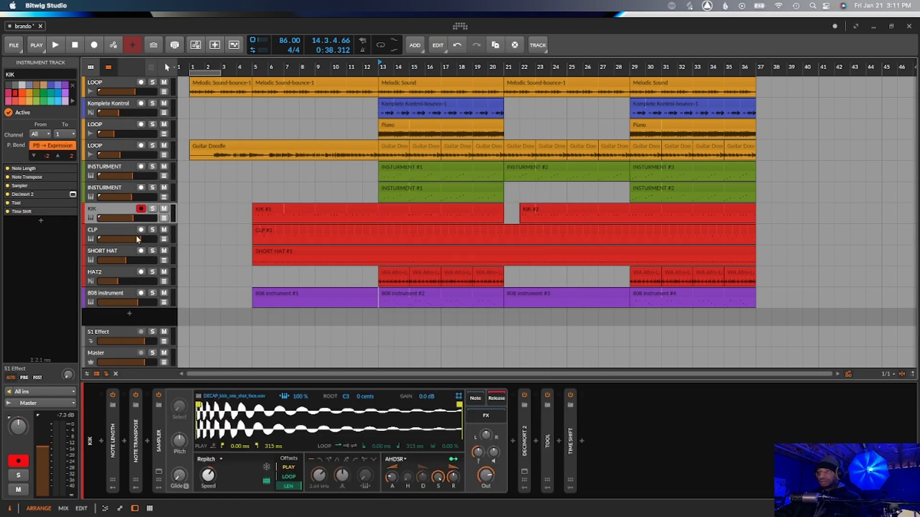
pyautogui.click(152, 209)
pyautogui.press('space')
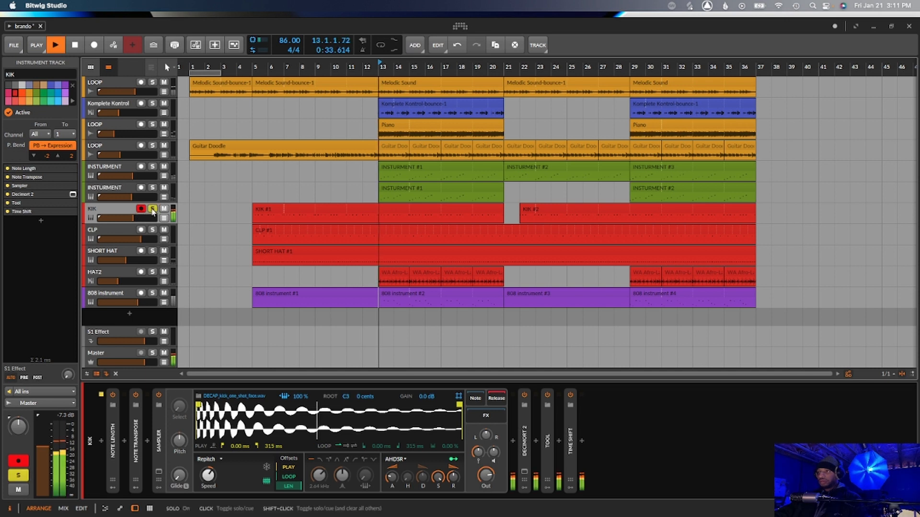
pyautogui.click(152, 230)
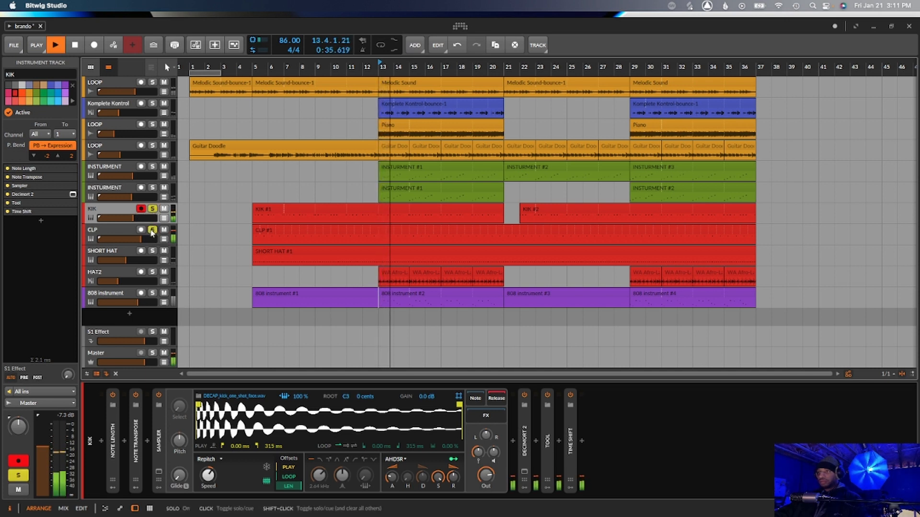
pyautogui.click(152, 251)
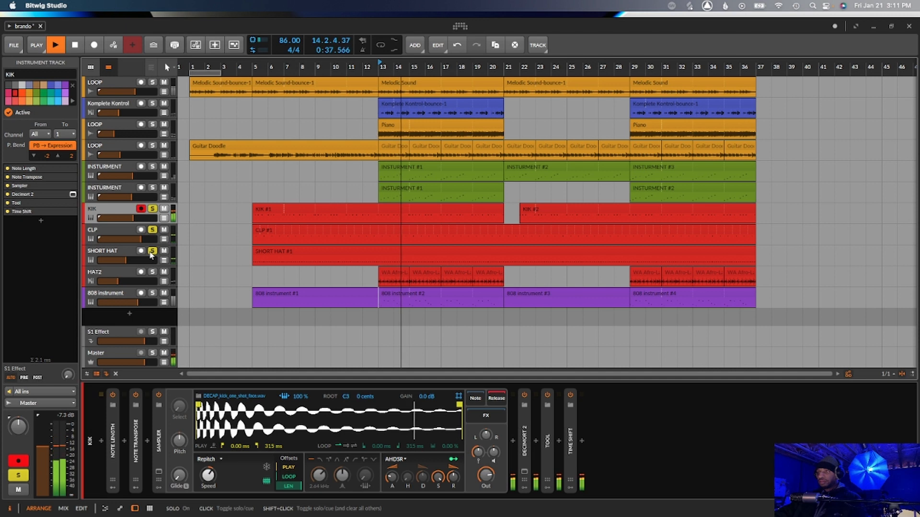
pyautogui.click(152, 273)
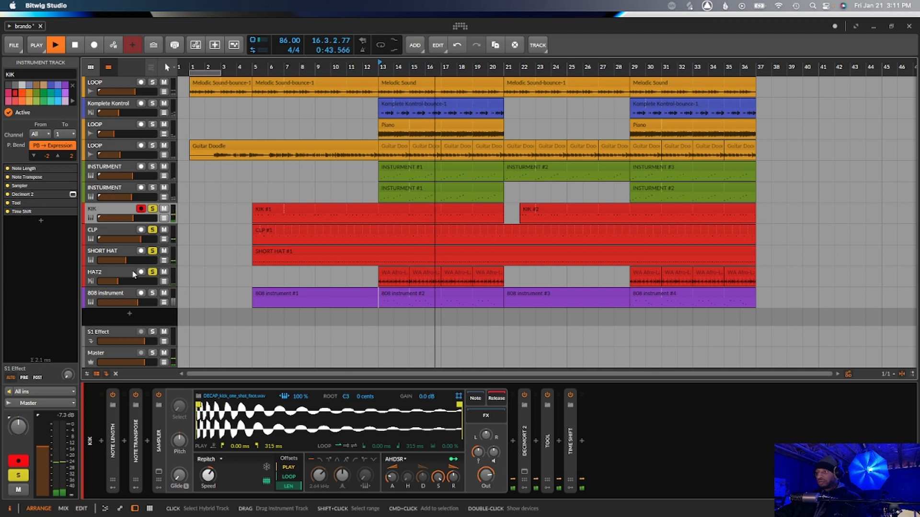
pyautogui.press('space')
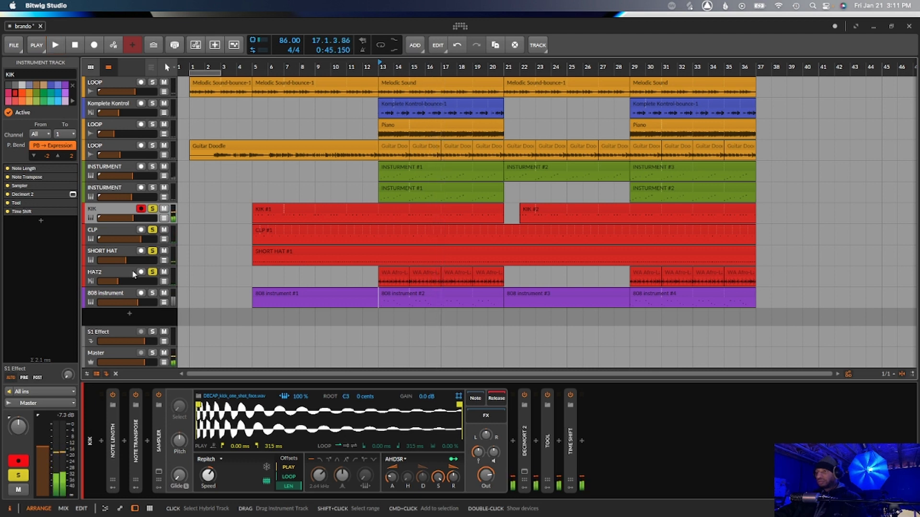
# Step: Clear the solos on the drum tracks and show the KIK track's device chain to view its kick sample
pyautogui.click(151, 273)
pyautogui.click(153, 251)
pyautogui.click(152, 209)
pyautogui.click(103, 213)
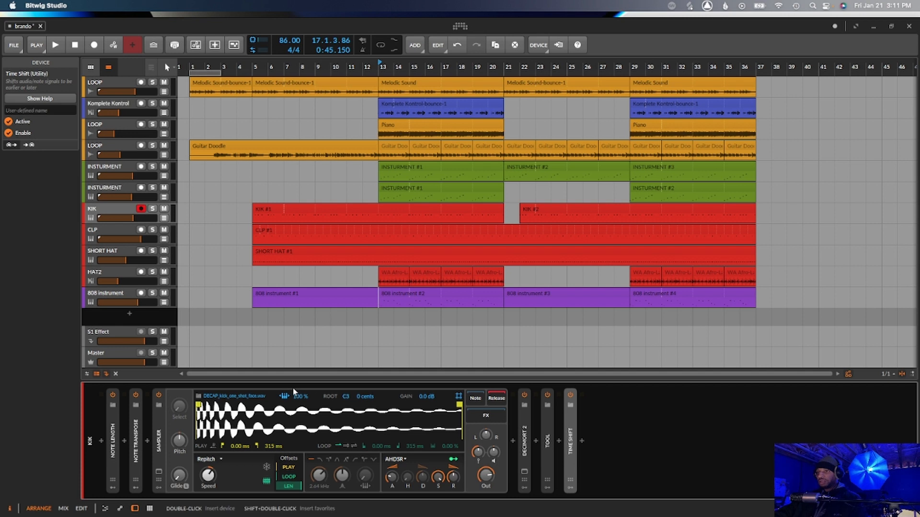
# Step: Show the CLP track's devices and expand its Sampler to view the clap sample
pyautogui.click(119, 231)
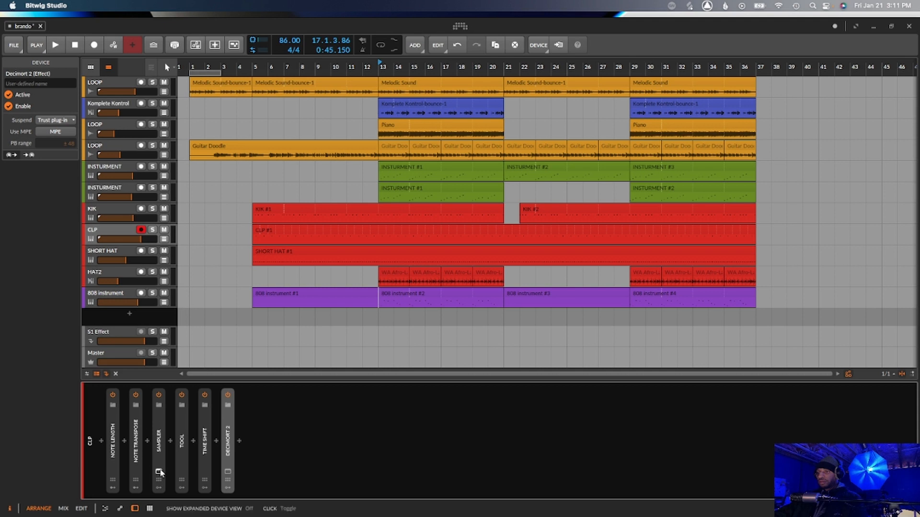
pyautogui.click(161, 443)
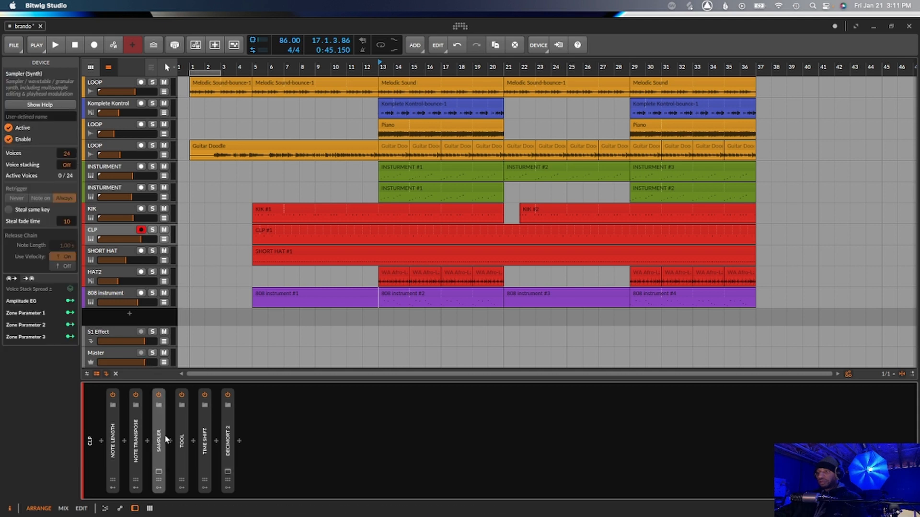
pyautogui.doubleClick(163, 440)
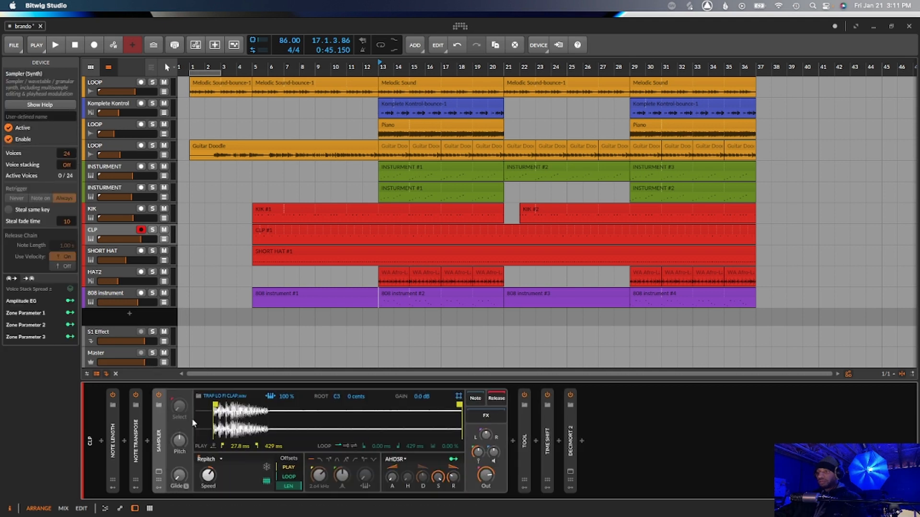
# Step: View the SHORT HAT track's E-Hat device, play the track solo from bar 13, stop, and clear its solo
pyautogui.click(113, 250)
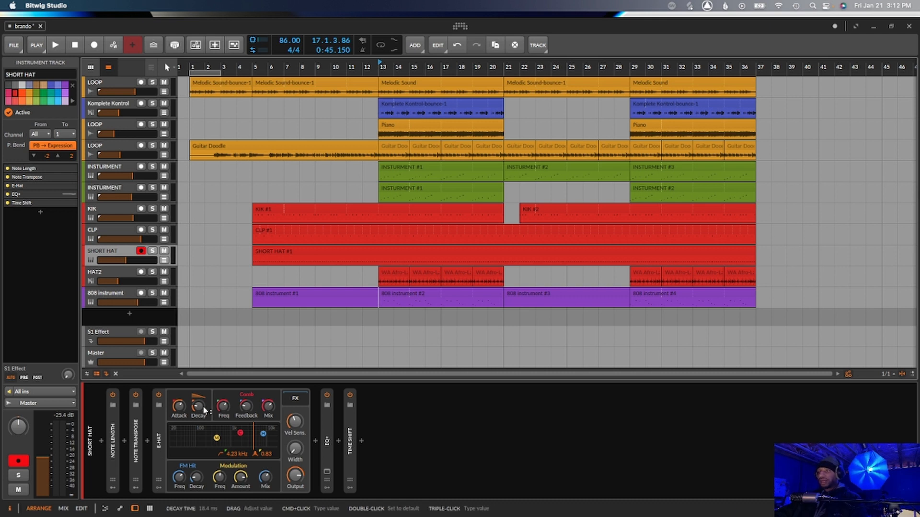
pyautogui.click(154, 254)
pyautogui.press('space')
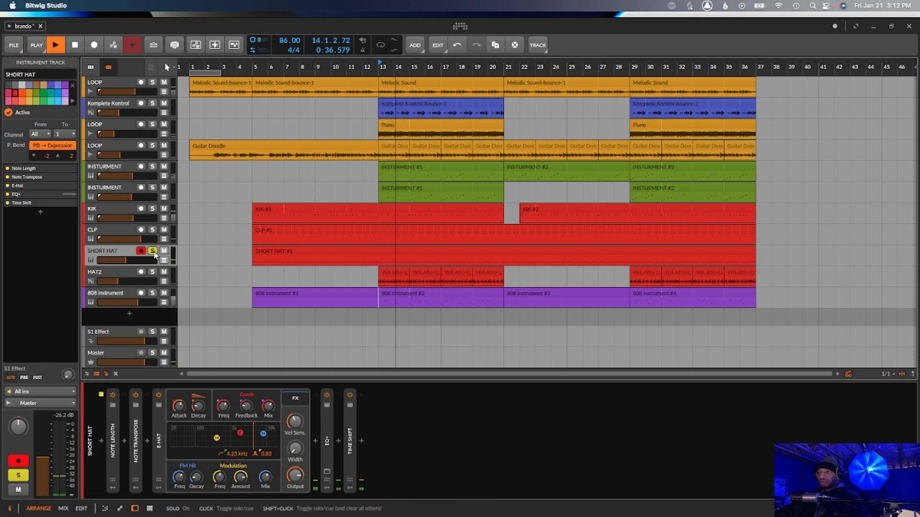
pyautogui.press('space')
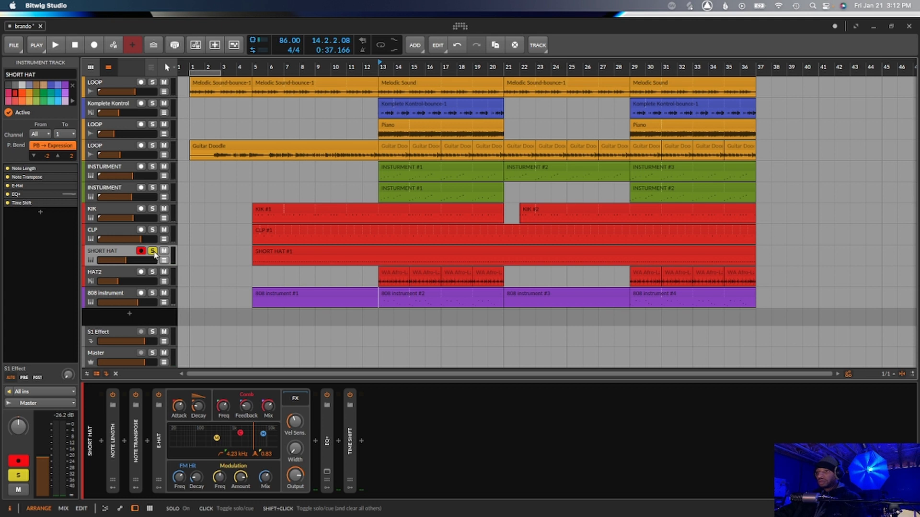
pyautogui.click(154, 254)
# Step: Show the HAT2 track's devices, select its first shaker clip at bar 13, and play the track solo
pyautogui.click(163, 279)
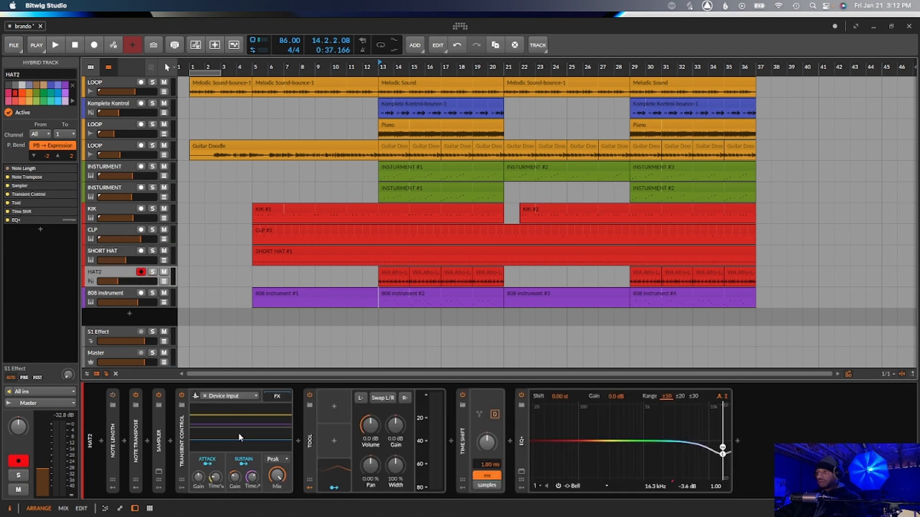
pyautogui.click(395, 271)
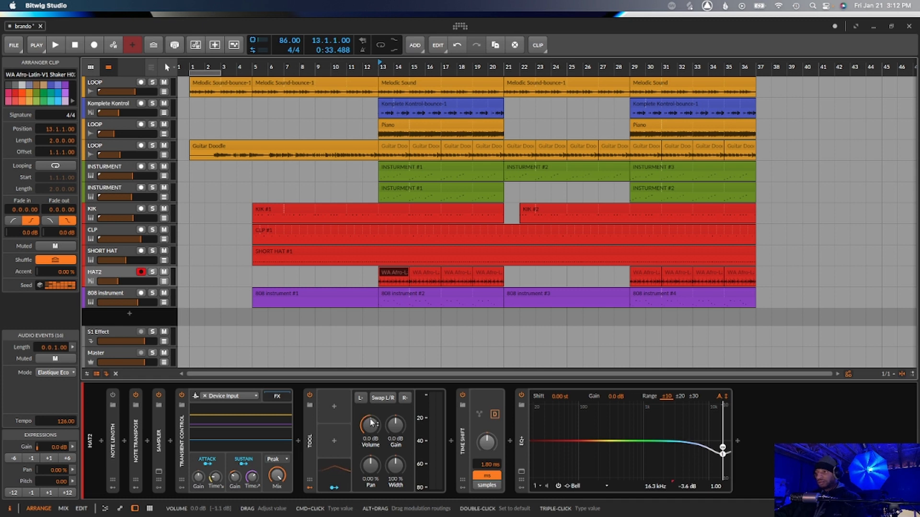
pyautogui.press('space')
pyautogui.click(152, 272)
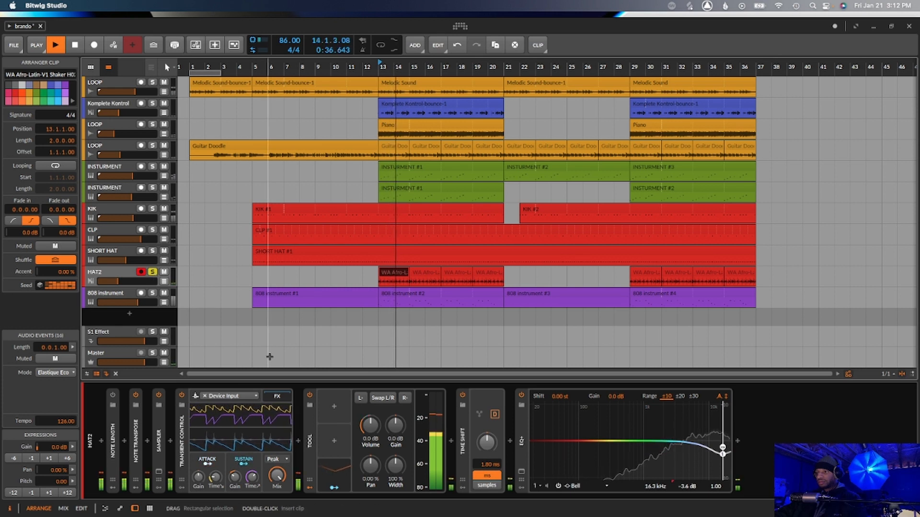
# Step: Compare HAT2 with its Tool device switched off and back on during playback, and stop playback
pyautogui.click(310, 396)
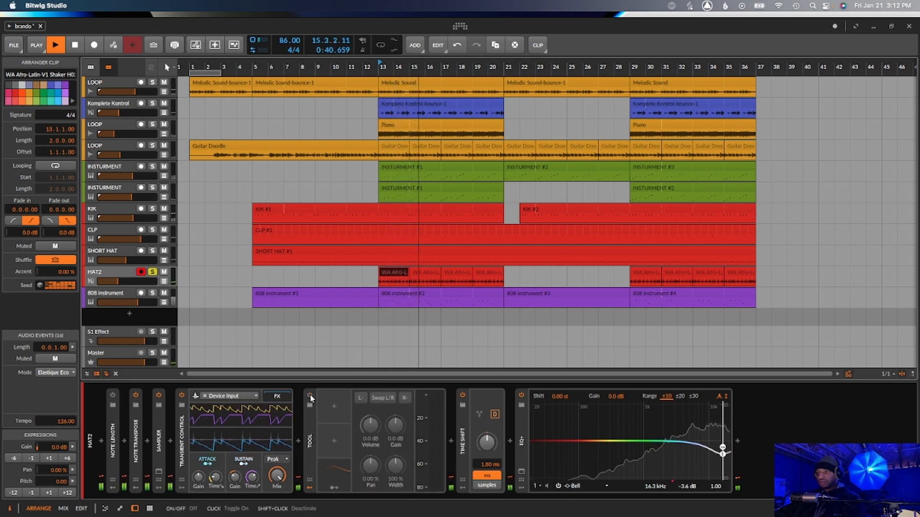
pyautogui.click(310, 396)
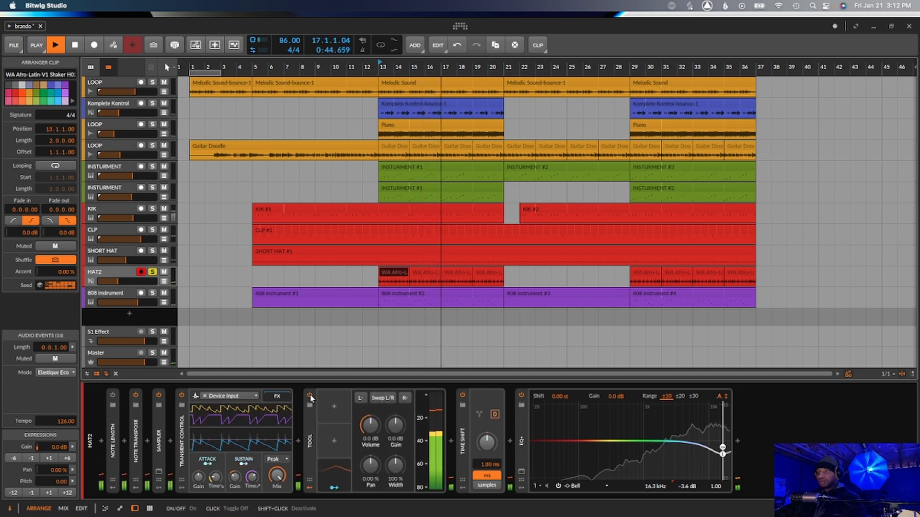
pyautogui.press('space')
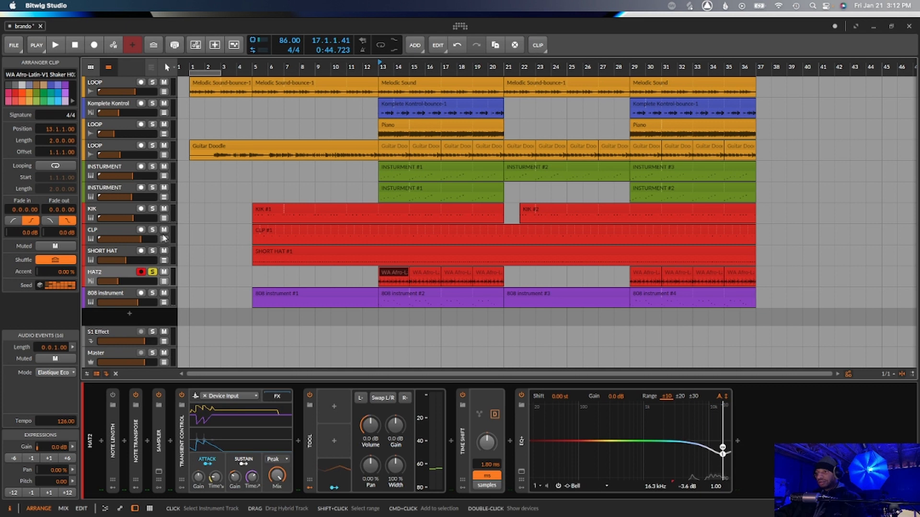